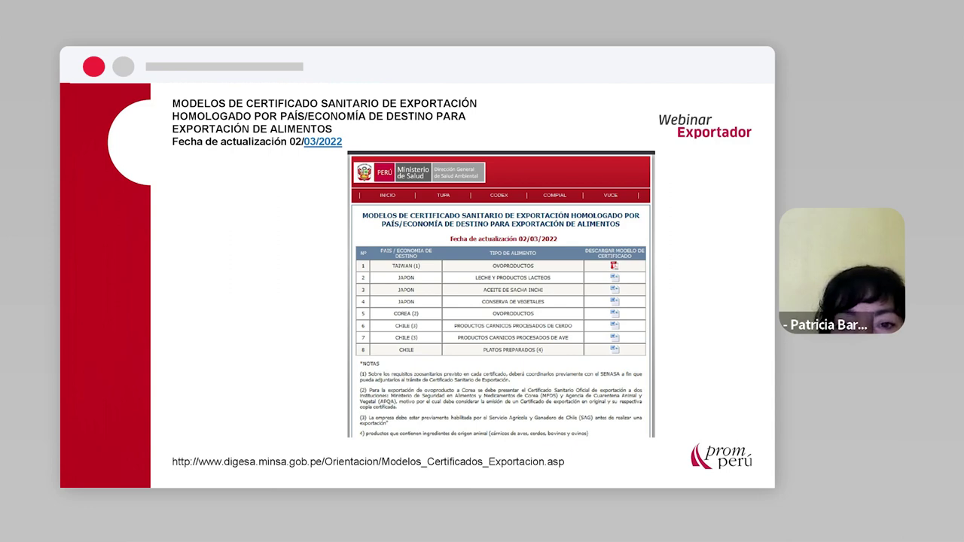
# Review the applicant and legal representative data and the certificate language options in the DGS002 sanitary export certificate request.
pyautogui.press('Right')
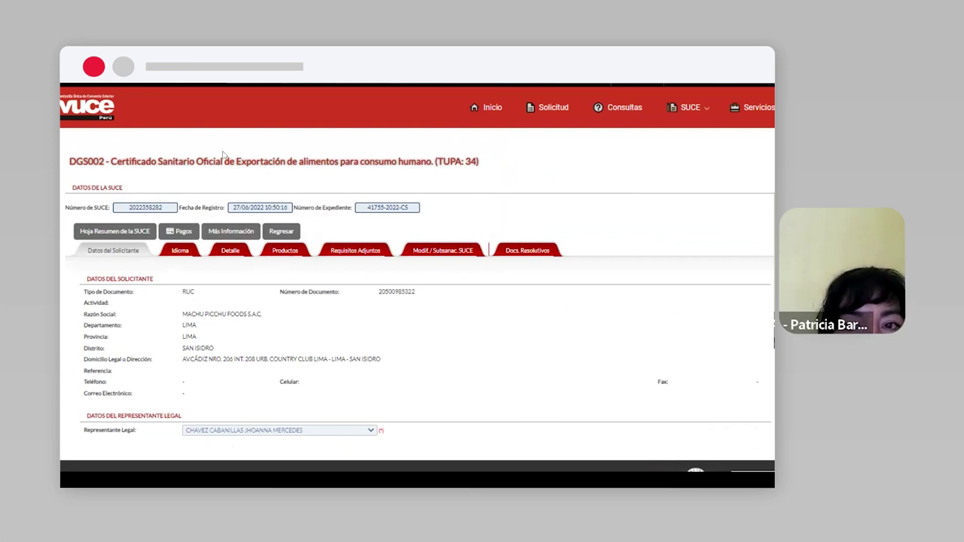
pyautogui.scroll(-1, 161, 251)
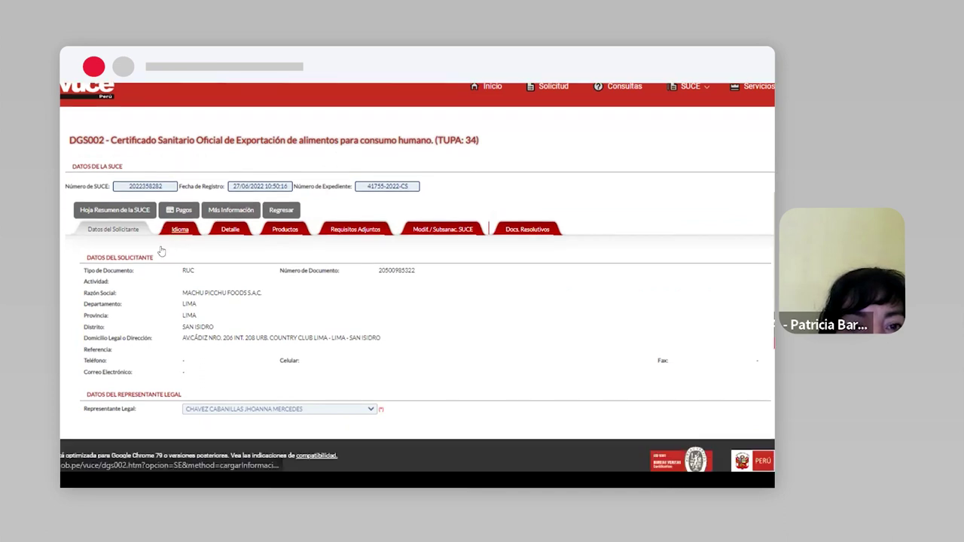
pyautogui.scroll(-1, 162, 251)
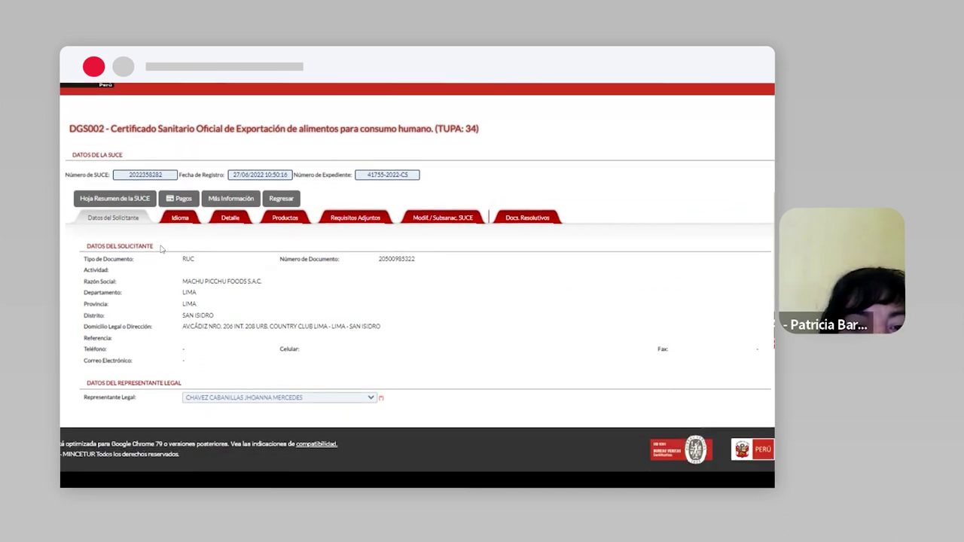
pyautogui.scroll(1, 179, 226)
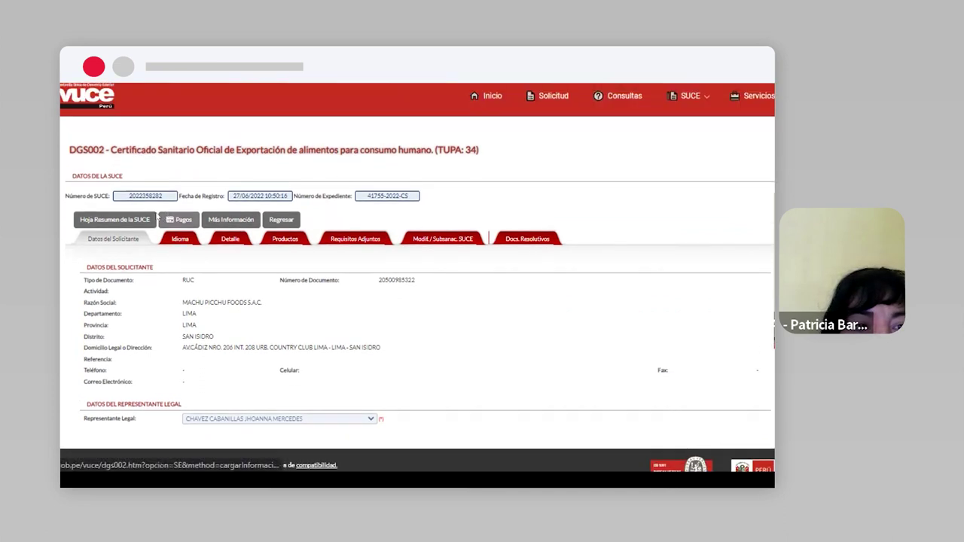
pyautogui.click(108, 239)
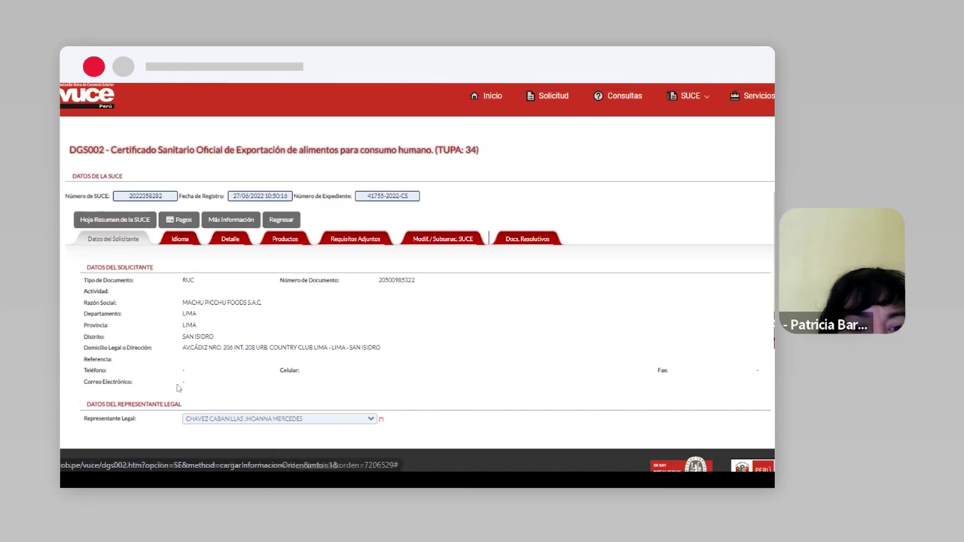
pyautogui.scroll(-1, 190, 362)
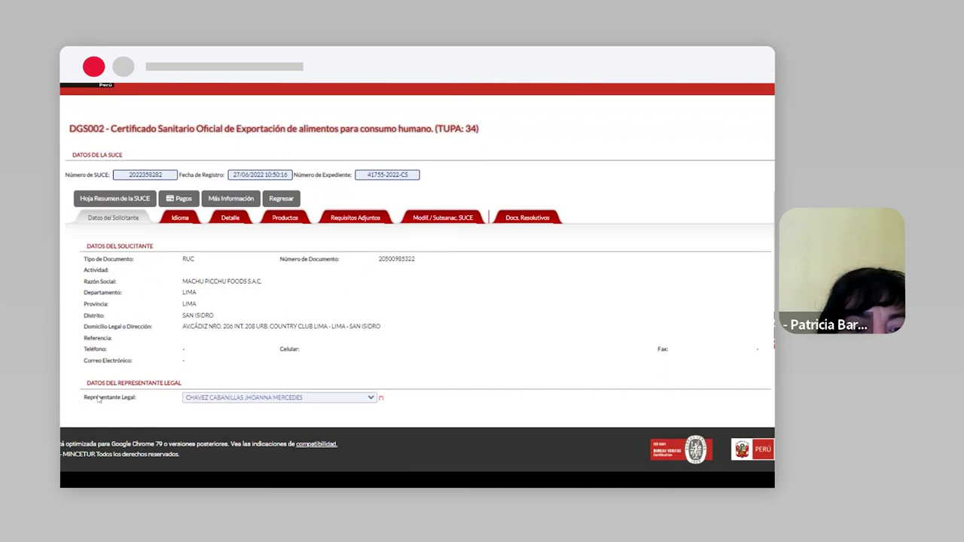
pyautogui.click(181, 219)
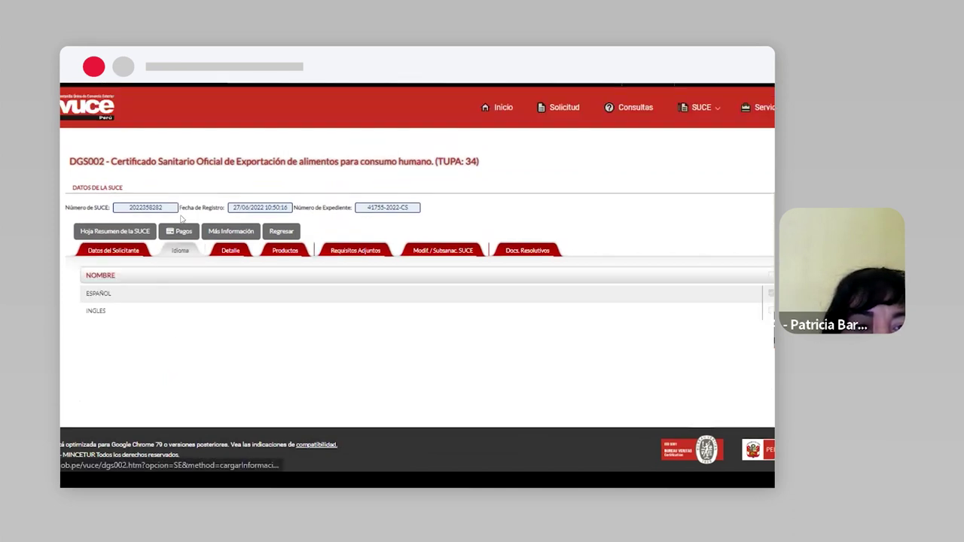
pyautogui.click(84, 291)
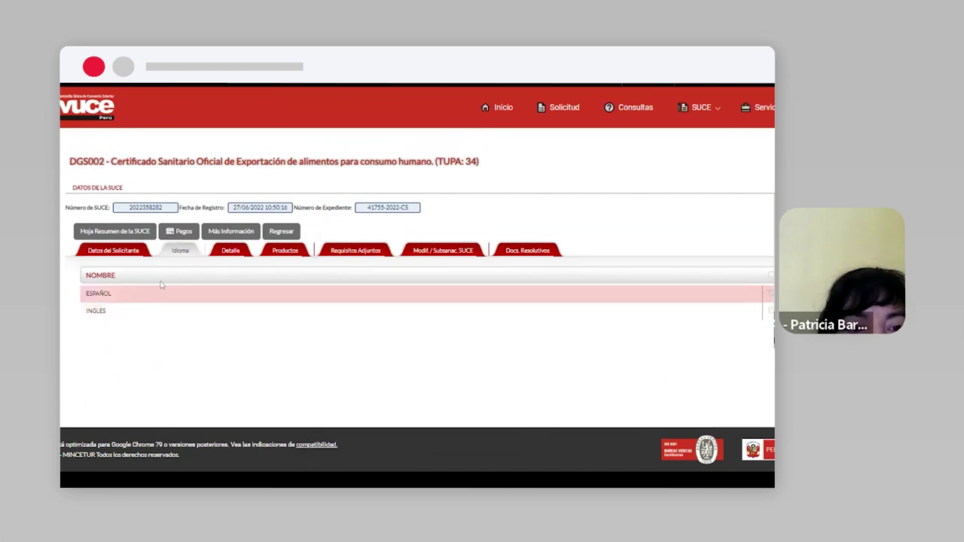
# Examine the request's details: product type, authorized establishment, product destination and accredited laboratory.
pyautogui.click(226, 249)
pyautogui.scroll(-1, 226, 249)
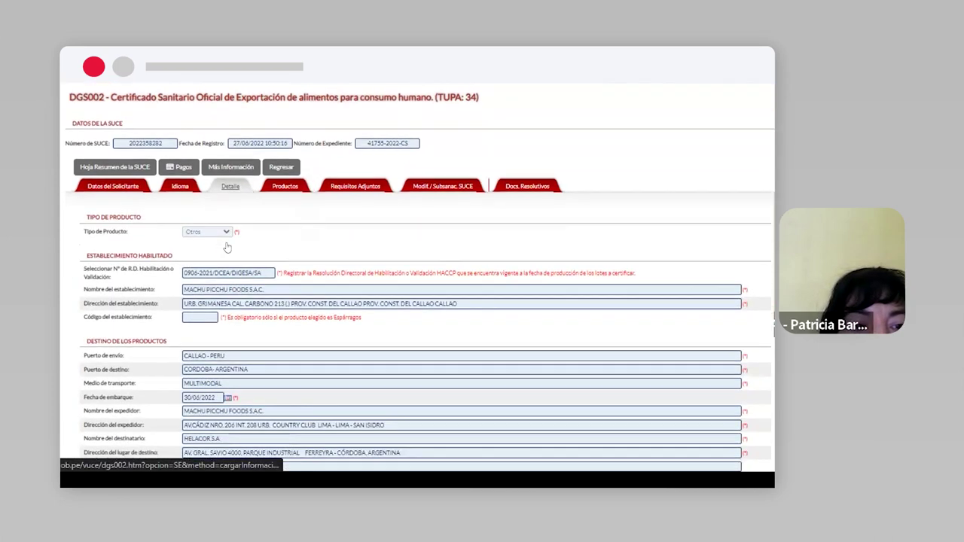
pyautogui.scroll(-1, 211, 226)
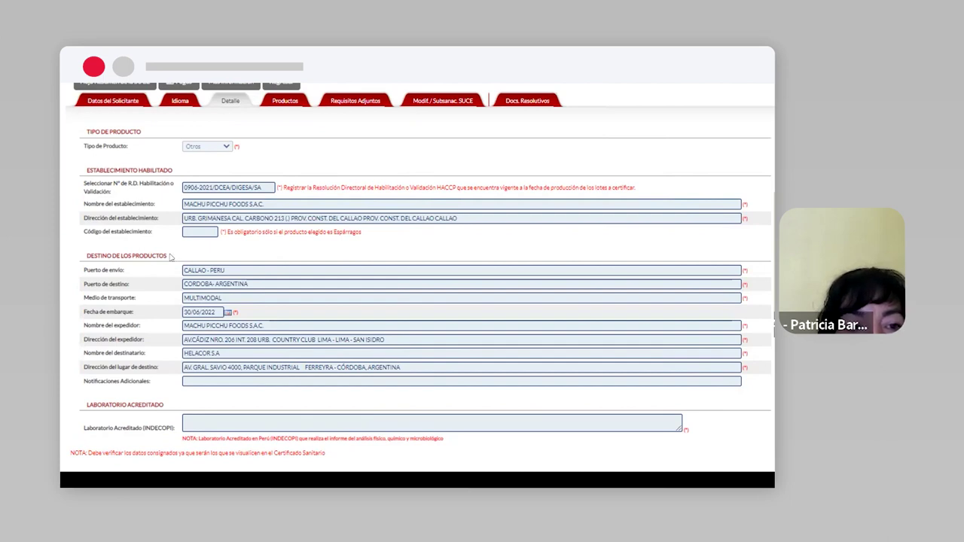
pyautogui.scroll(-1, 173, 256)
pyautogui.scroll(-1, 172, 257)
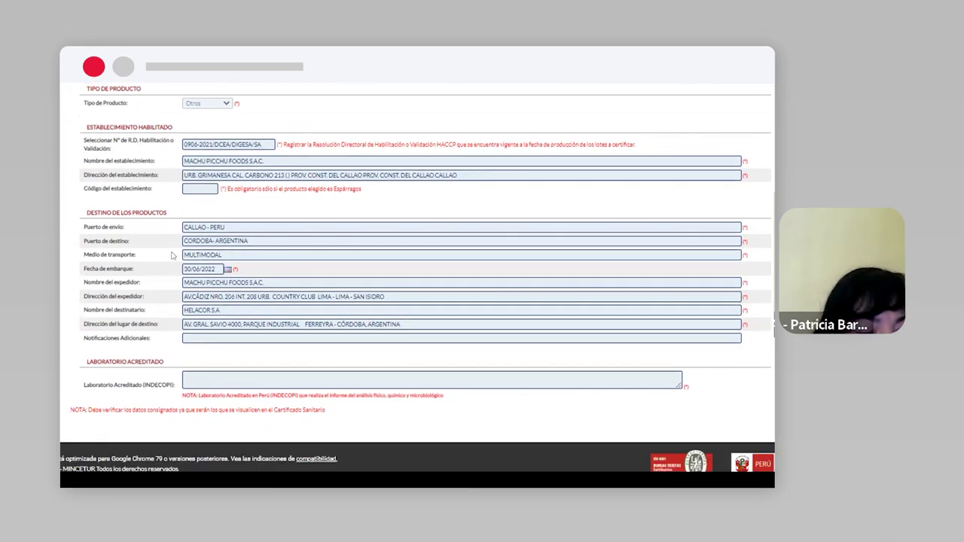
pyautogui.hotkey('ctrl', '+')
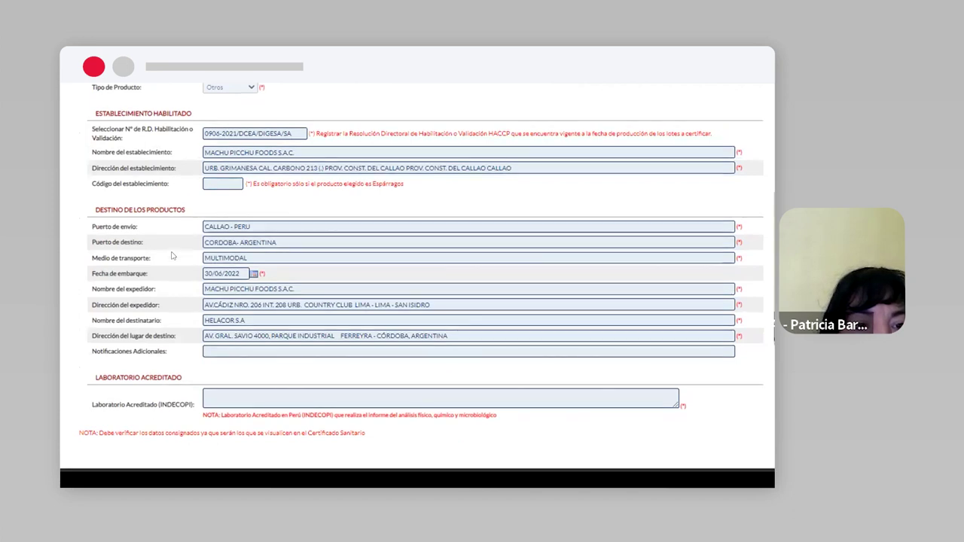
pyautogui.scroll(-3, 173, 256)
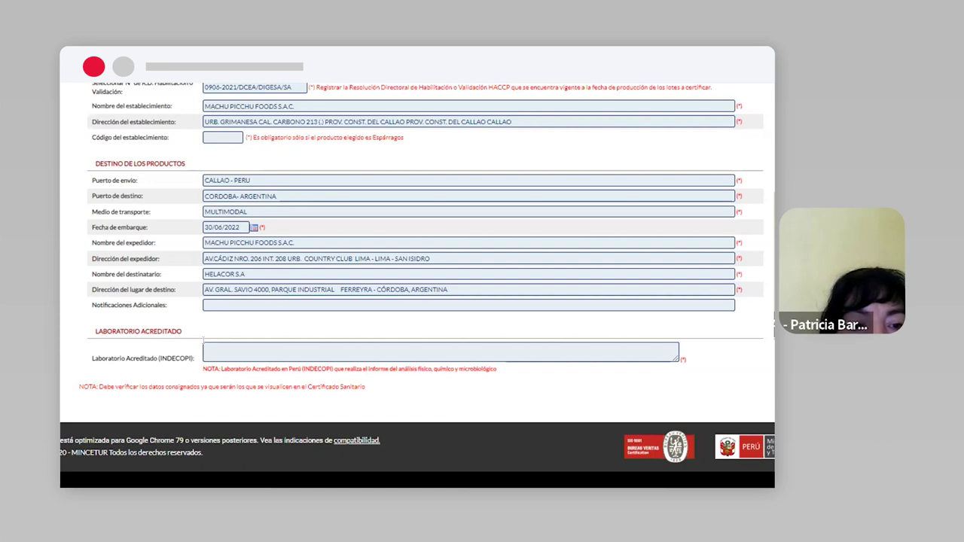
pyautogui.scroll(3, 204, 341)
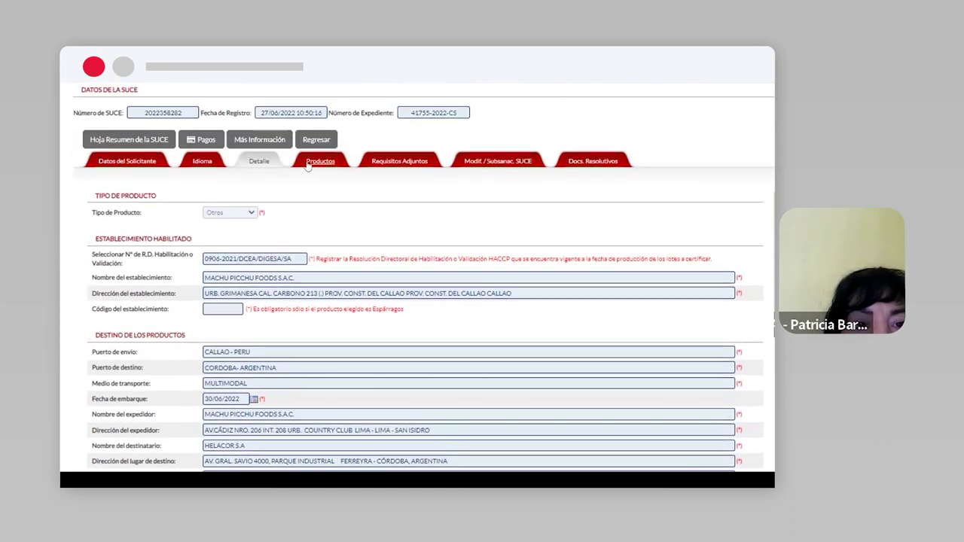
# View the cocoa butter product record in the request, checking its general data and its lots, and close it.
pyautogui.click(320, 162)
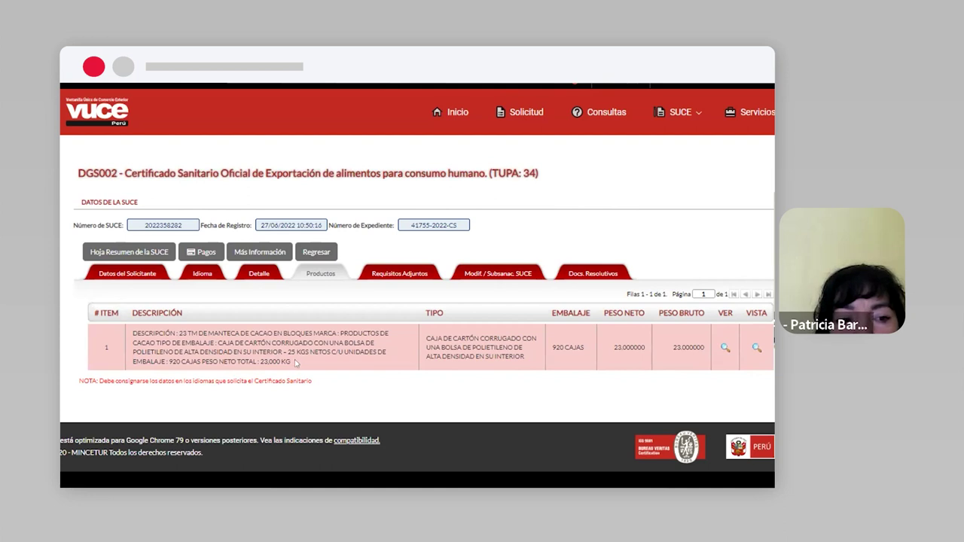
pyautogui.rightClick(428, 333)
pyautogui.click(399, 347)
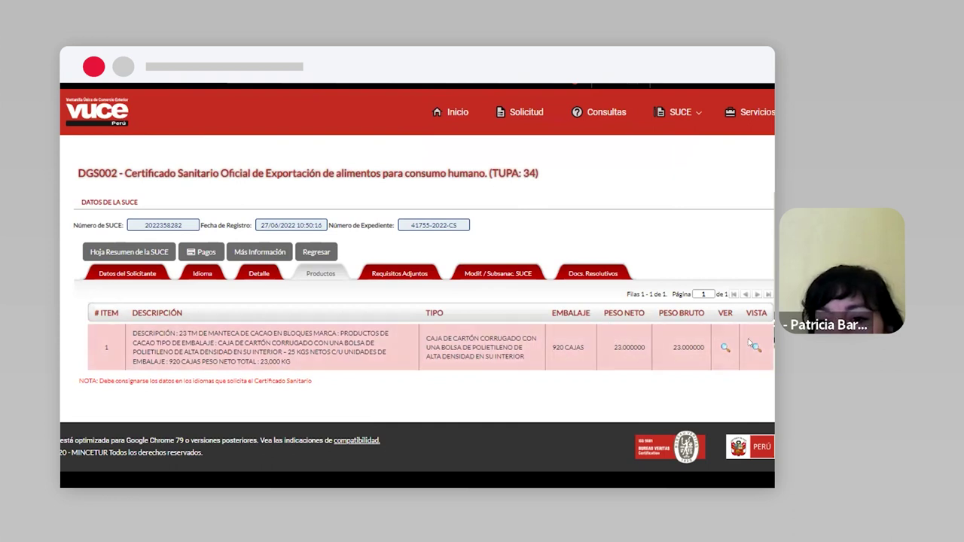
pyautogui.click(725, 348)
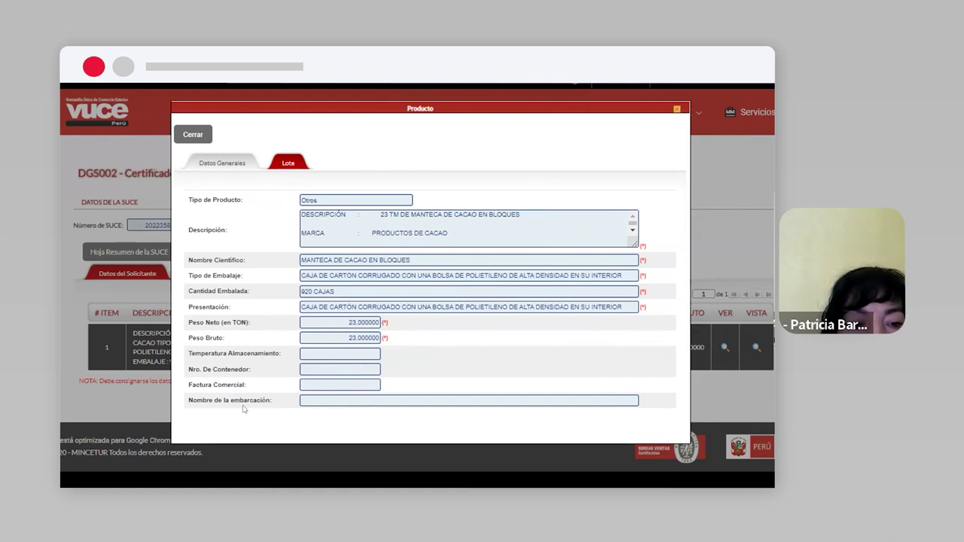
pyautogui.click(285, 165)
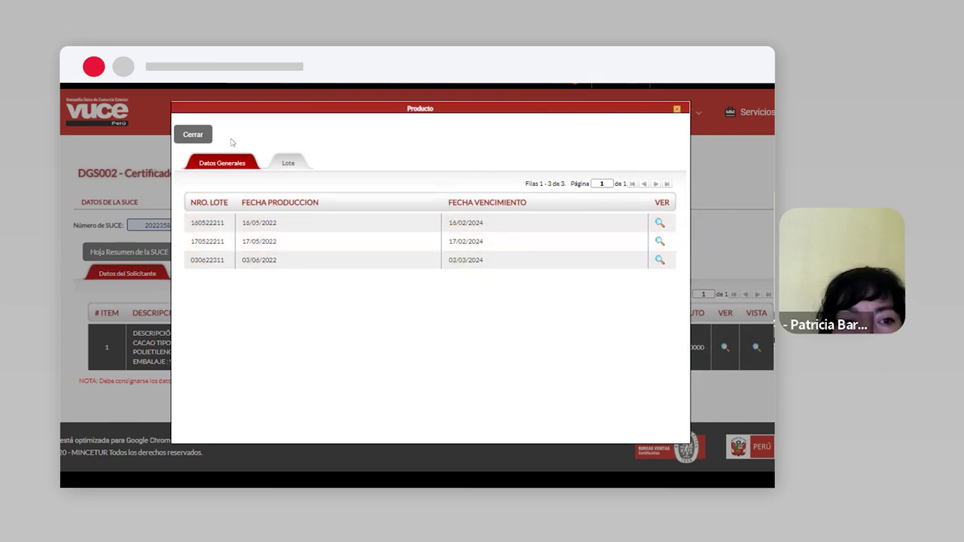
pyautogui.click(199, 140)
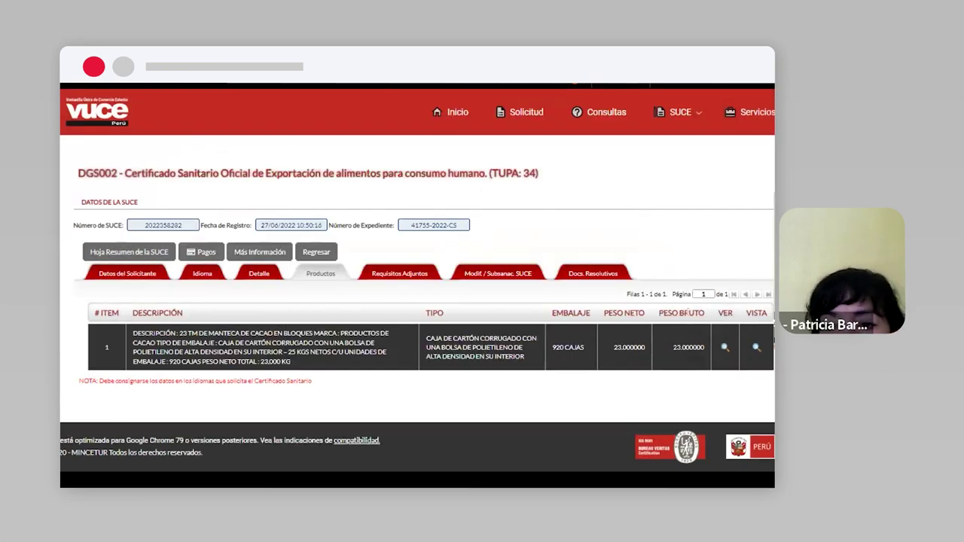
# Review the request's required attachments and its SUCE modification and correction records.
pyautogui.click(391, 268)
pyautogui.scroll(-1, 395, 248)
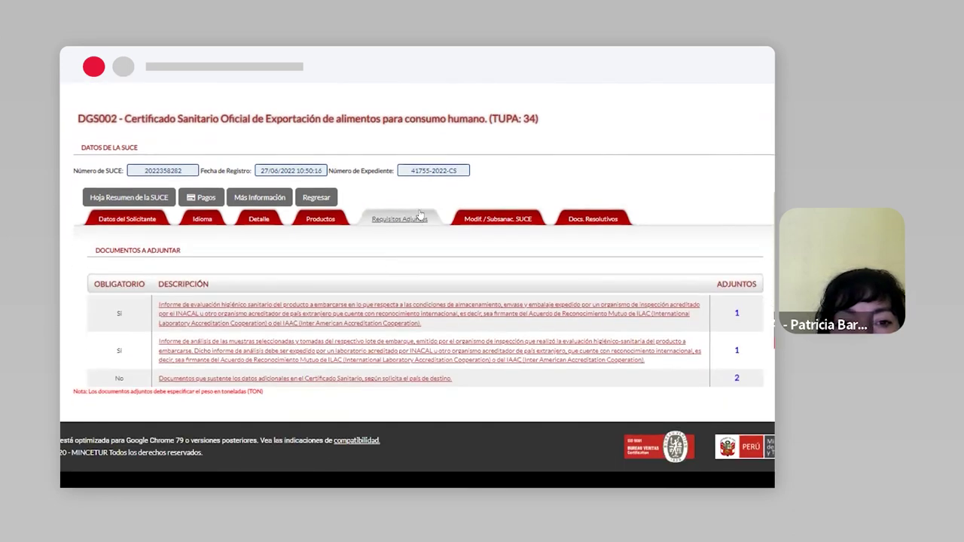
pyautogui.scroll(1, 398, 241)
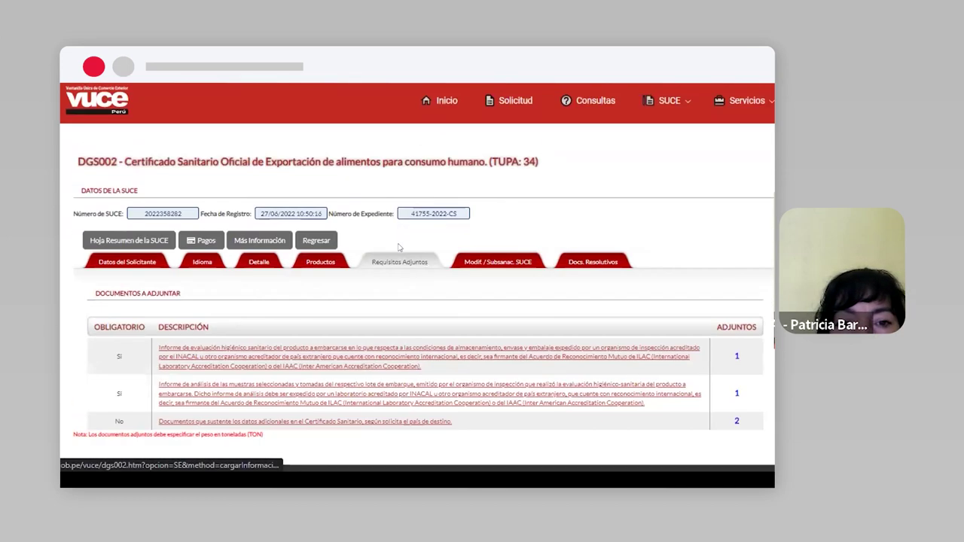
pyautogui.scroll(-1, 396, 278)
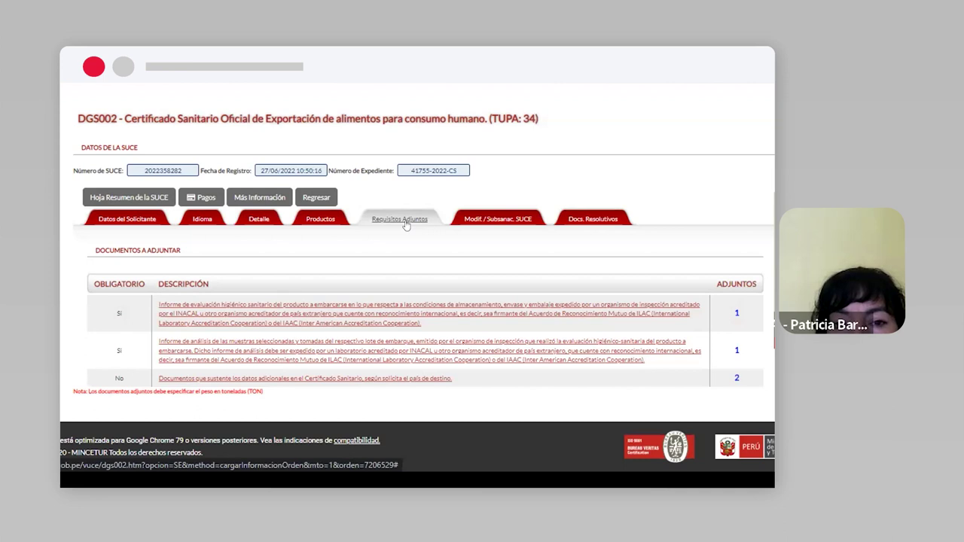
pyautogui.click(479, 219)
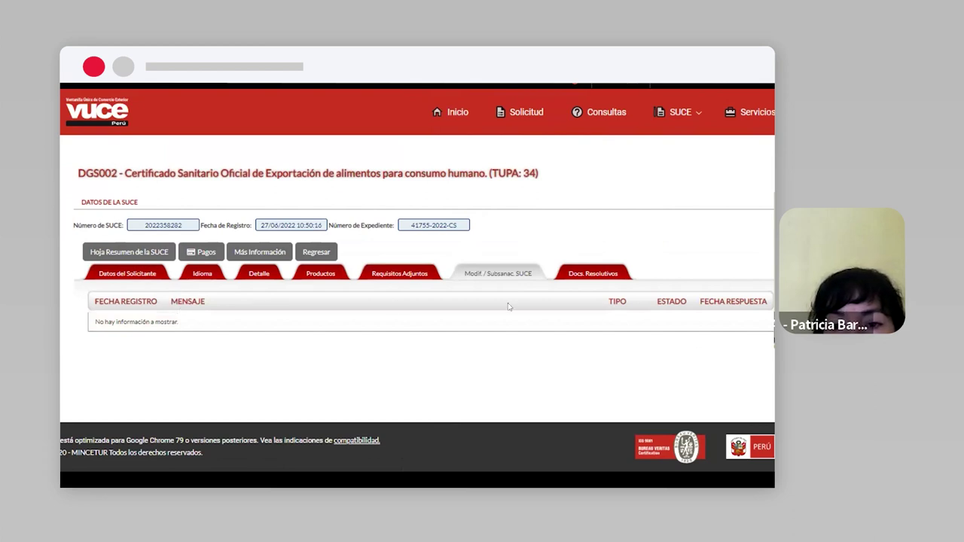
# View the data and attached files of the request's authorization among the resolutive documents, closing each window.
pyautogui.click(585, 275)
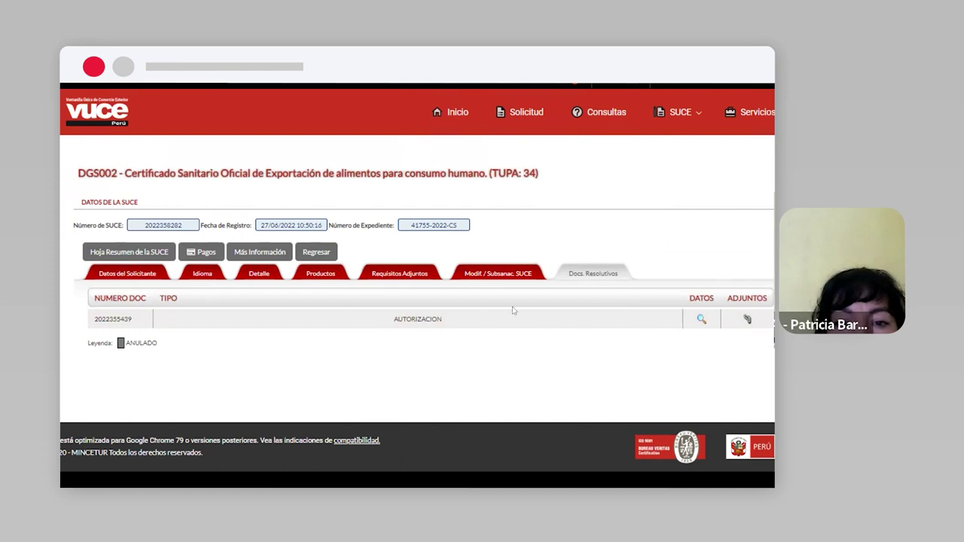
pyautogui.click(700, 320)
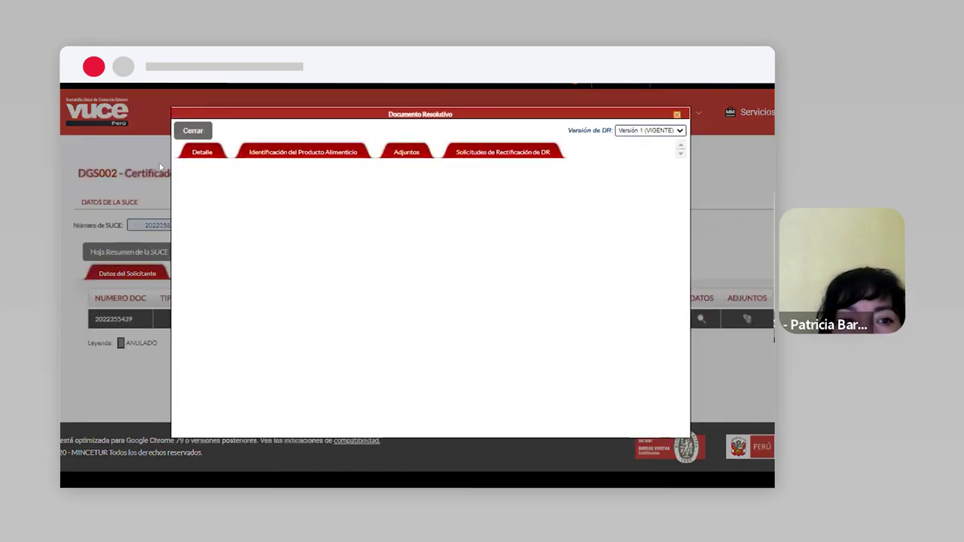
pyautogui.click(193, 131)
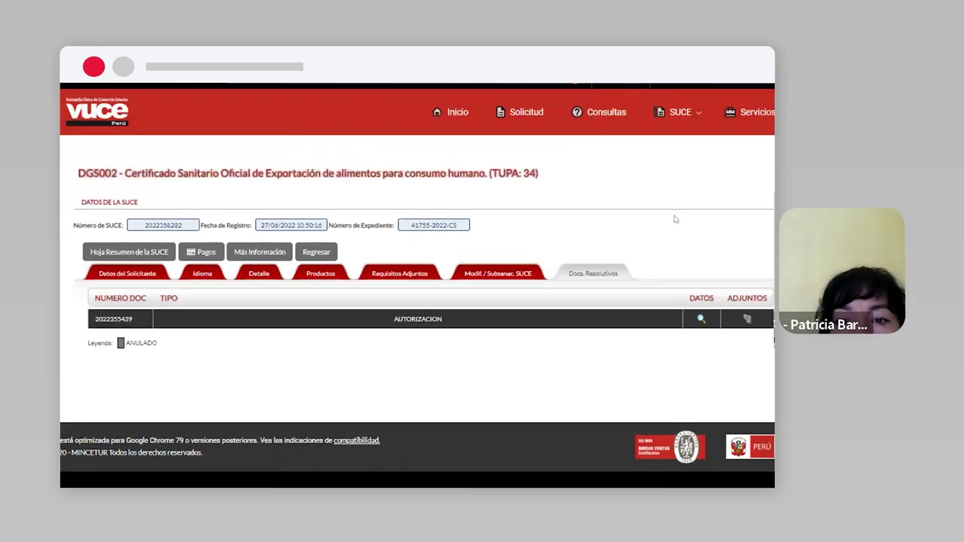
pyautogui.click(746, 319)
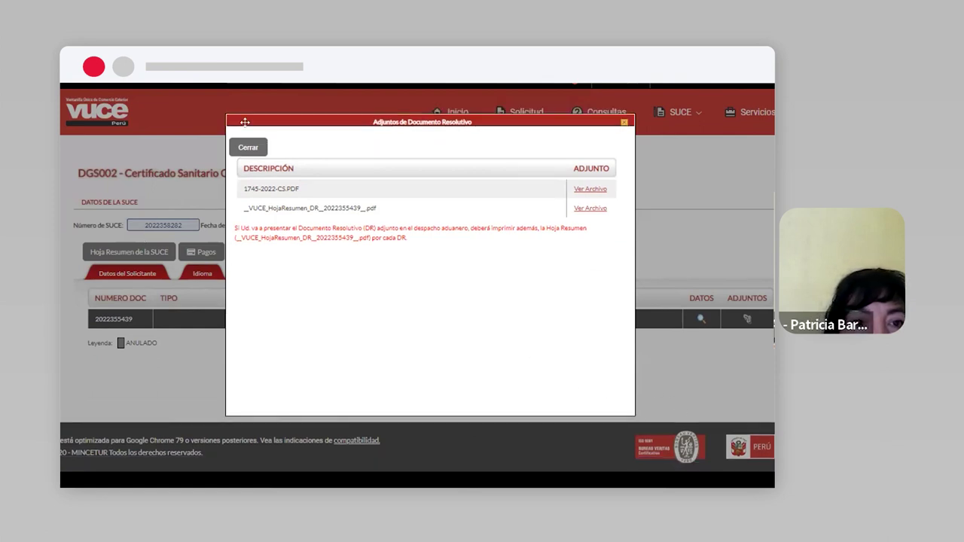
pyautogui.click(247, 147)
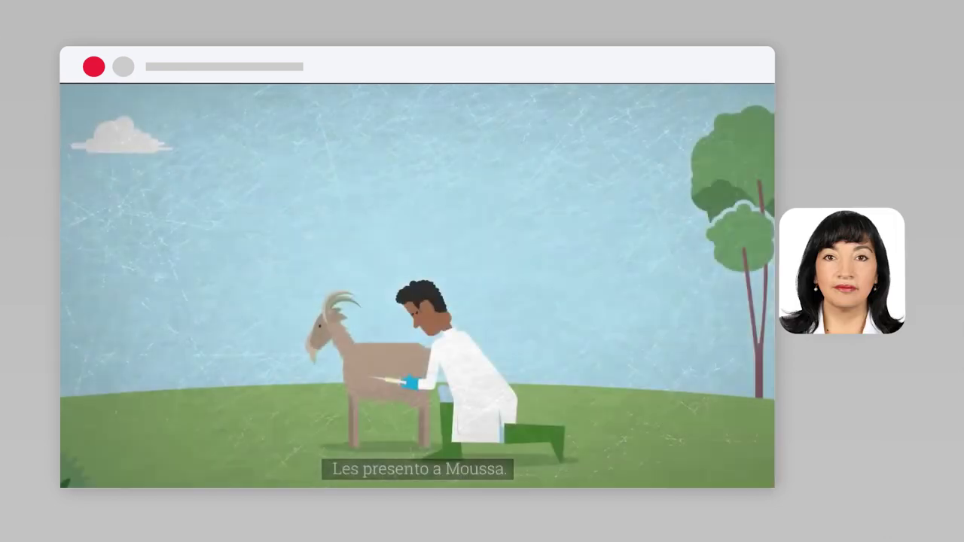